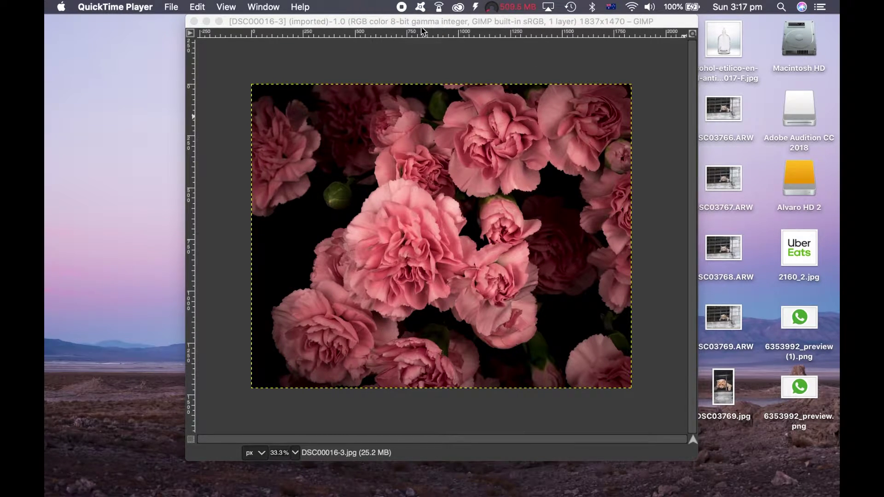
Bring the DSC00016-3.jpg carnation image window forward and maximise it to fill the screen.
left_click(374, 22)
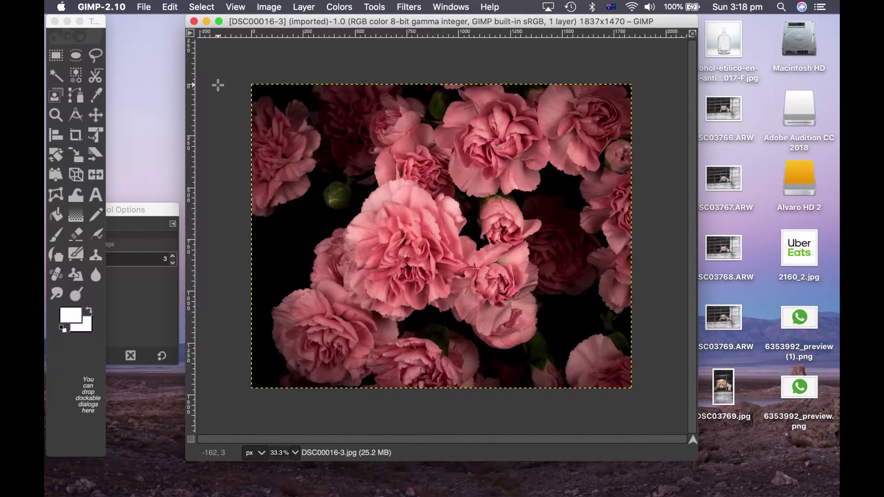
left_click(219, 22)
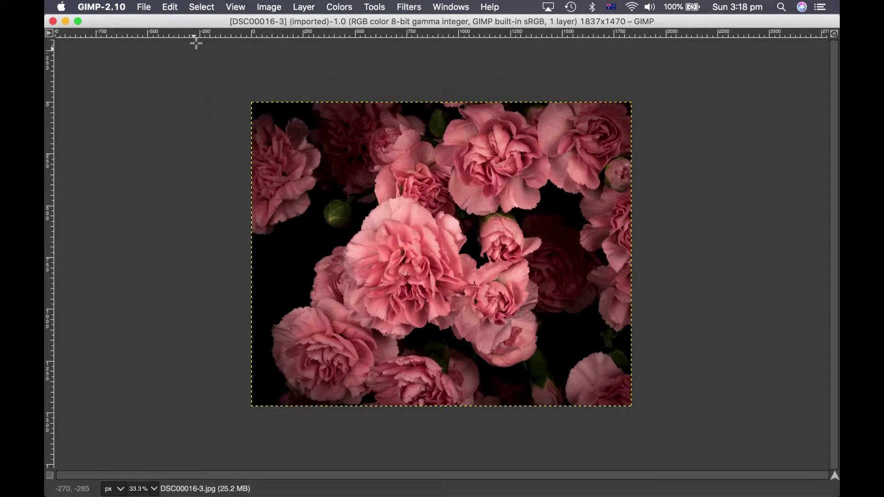
Turn off Show Rulers and Show Layer Boundary in the View menu.
left_click(297, 11)
mouse_move(238, 12)
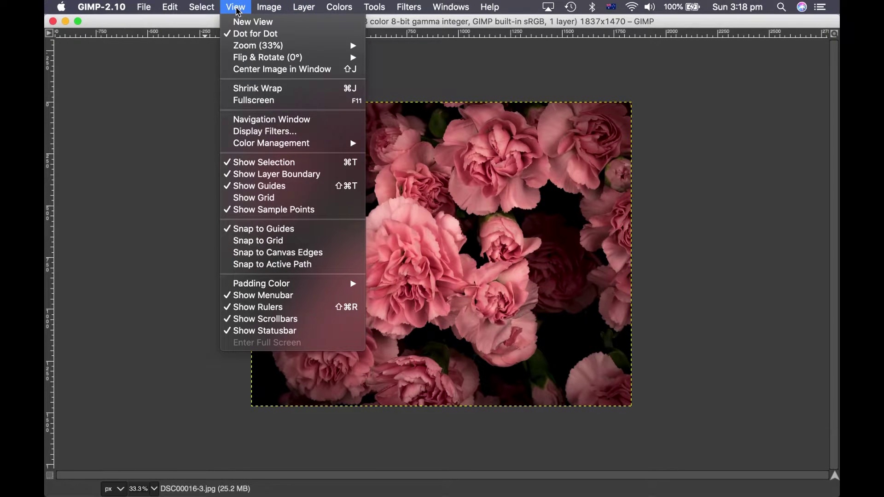
left_click(259, 308)
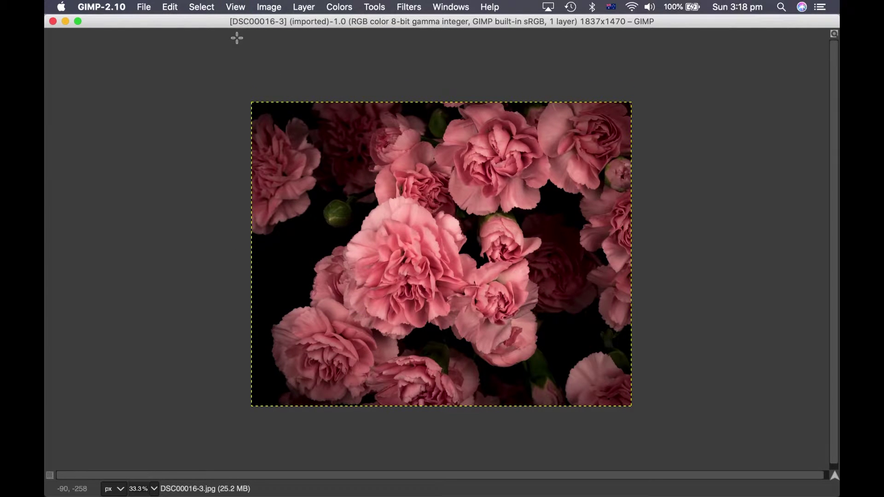
left_click(237, 8)
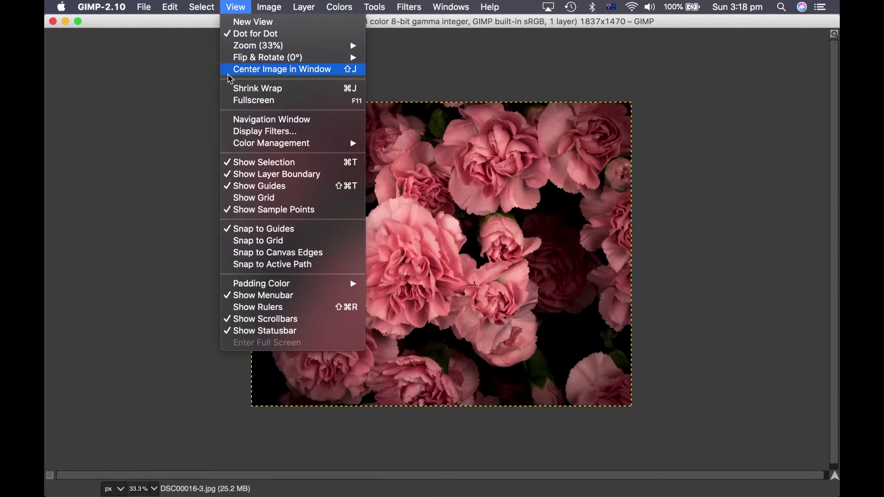
left_click(243, 176)
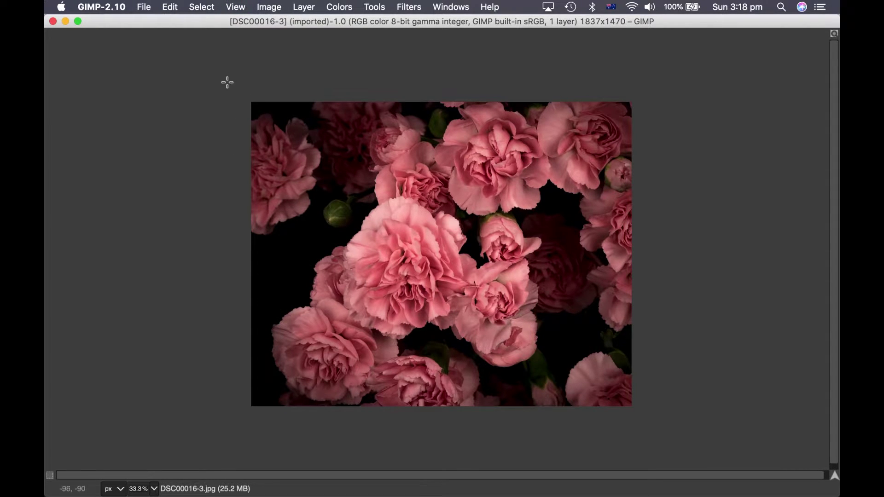
Zoom the photo to 50% from the status-bar list, then enter 45% in the zoom field.
left_click(155, 490)
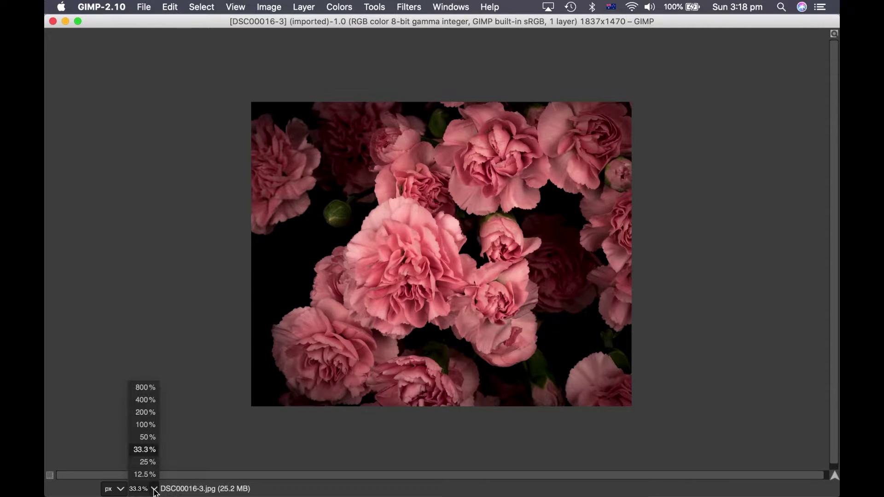
left_click(147, 438)
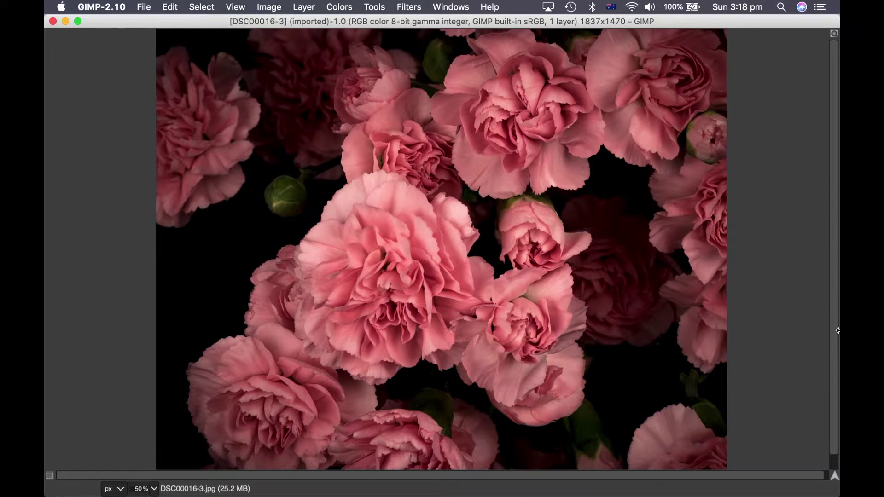
scroll(832, 350, "down", 1)
scroll(831, 358, "up", 1)
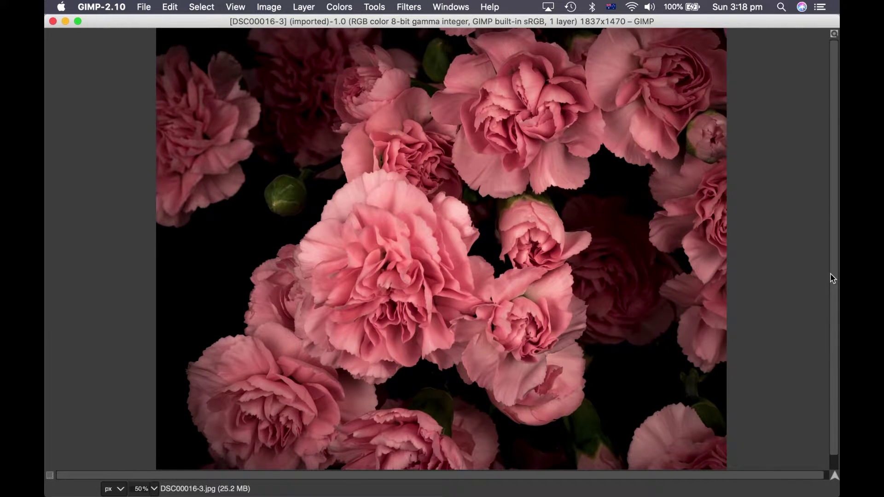
double_click(139, 489)
type("45")
key("Return")
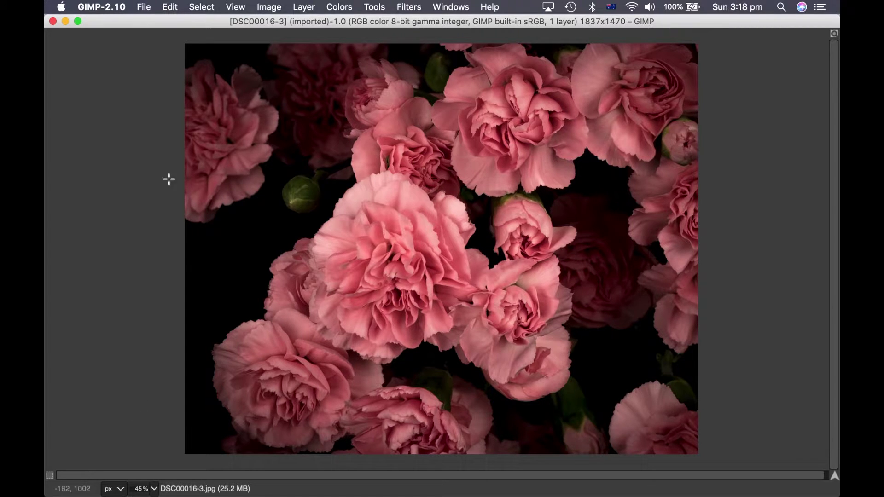
Show the grid over the photo and set its line colour to light cyan adf4f8.
left_click(235, 8)
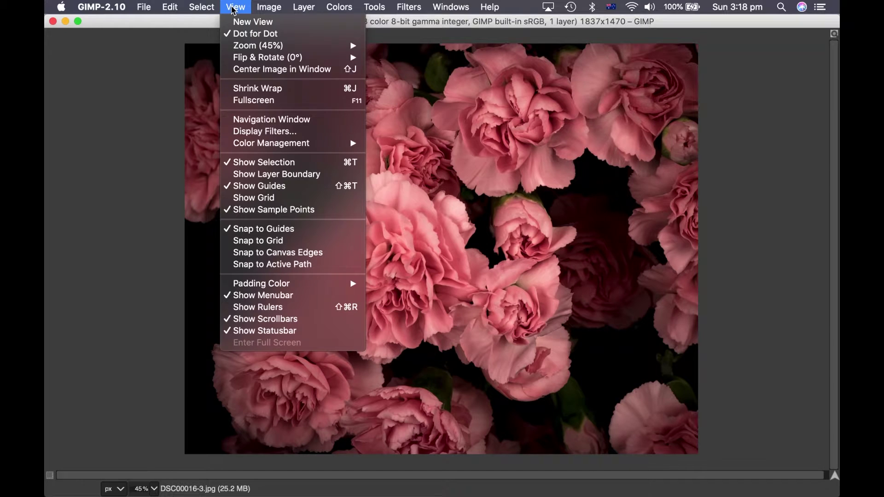
left_click(295, 201)
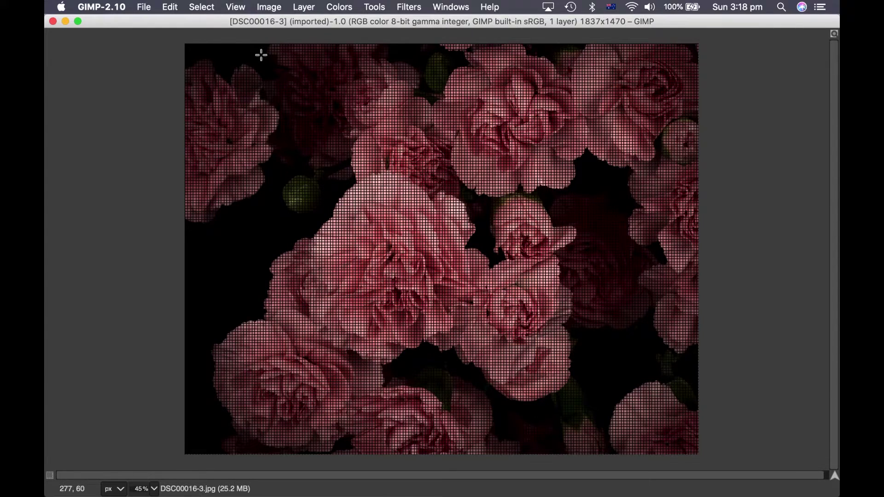
left_click(268, 9)
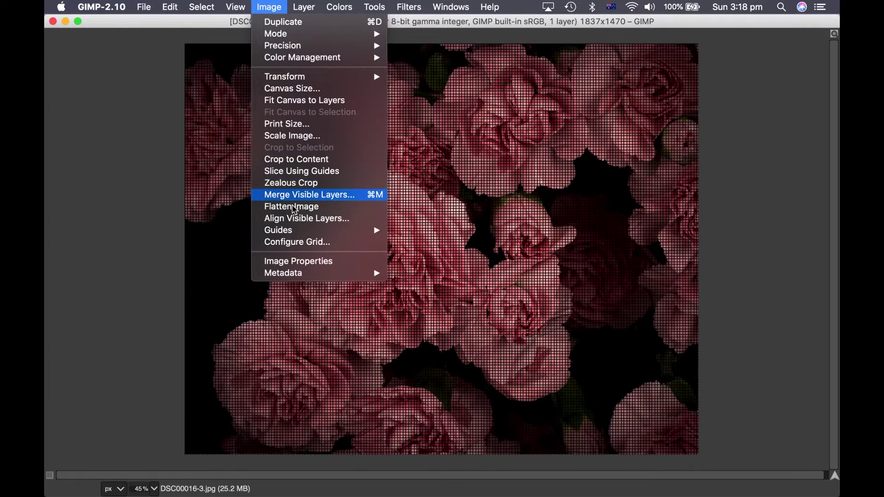
left_click(330, 248)
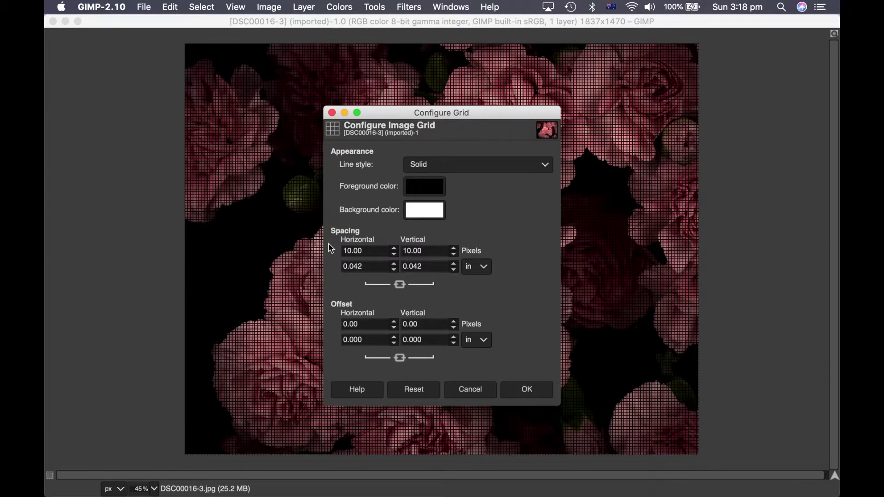
left_click(442, 192)
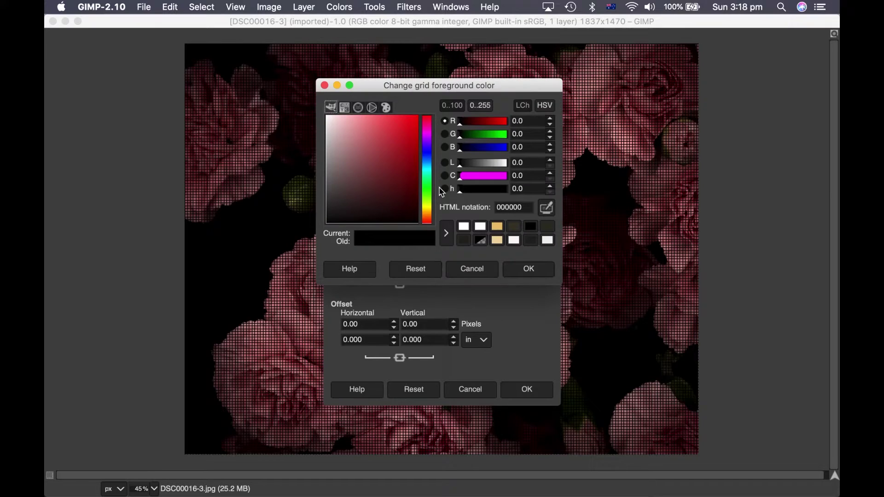
left_click(427, 167)
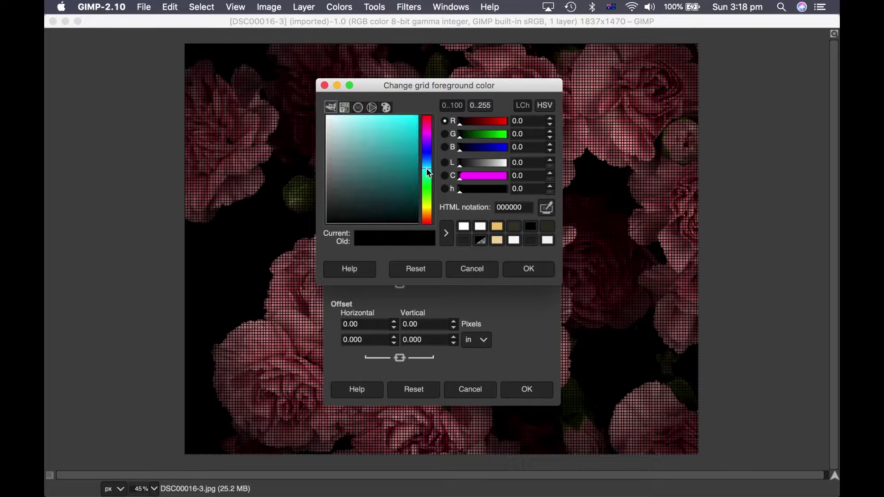
left_click(354, 118)
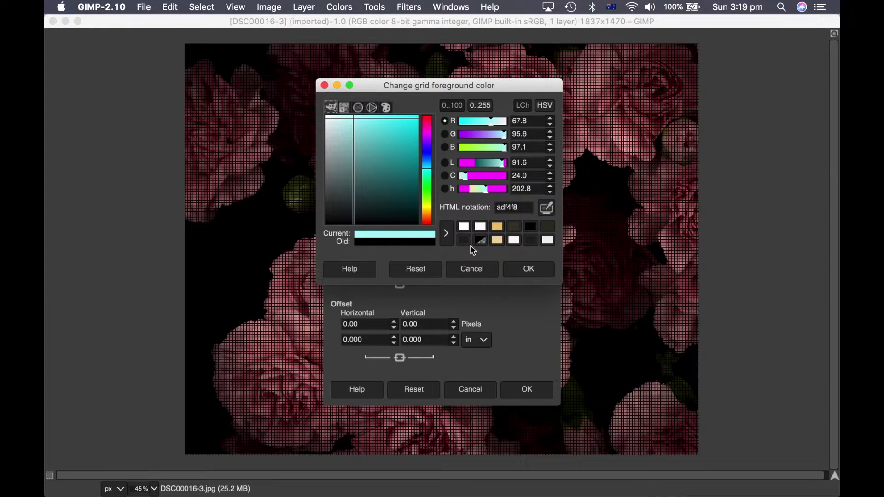
left_click(517, 272)
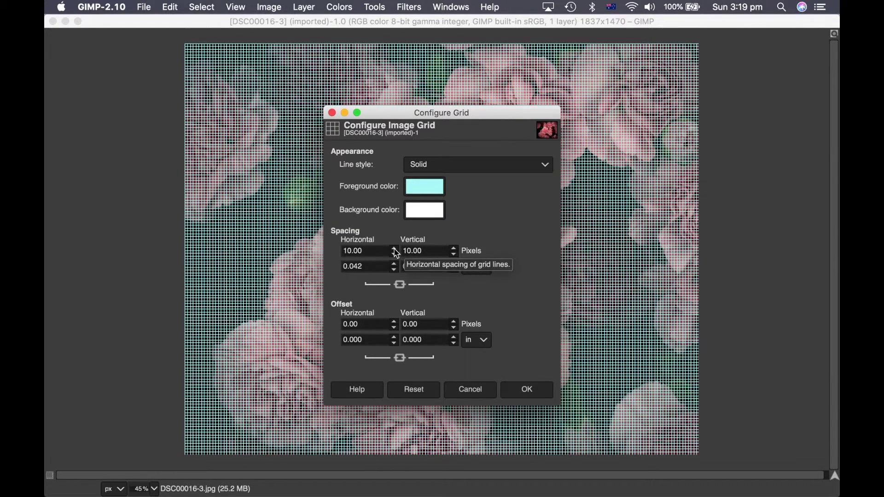
Raise the linked horizontal and vertical grid spacing to 92 pixels and confirm the dialog.
scroll(396, 253, "up", 9)
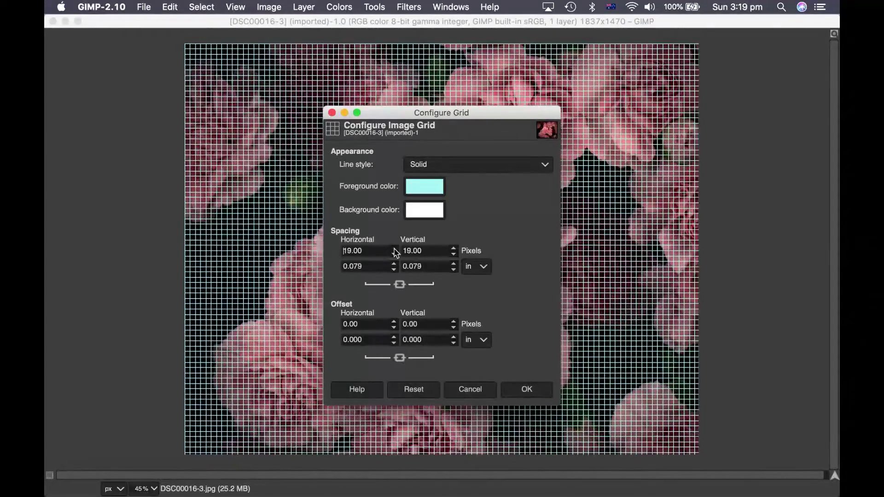
scroll(396, 252, "up", 20)
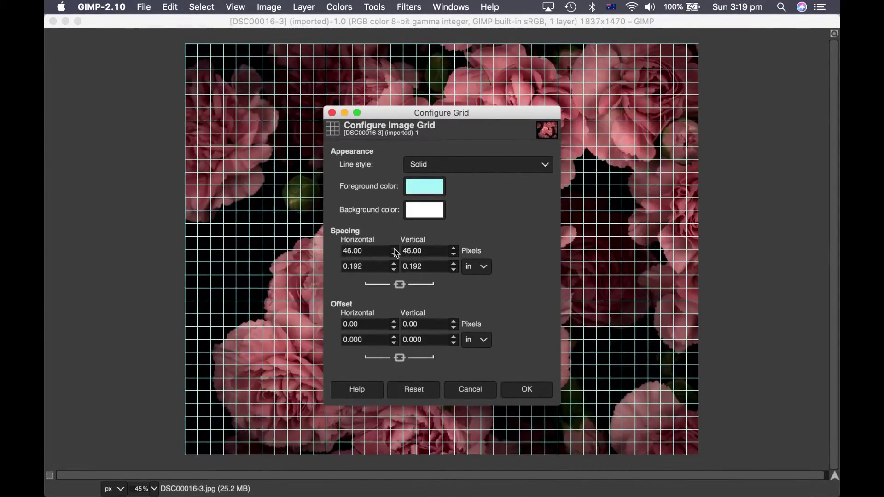
scroll(395, 252, "up", 20)
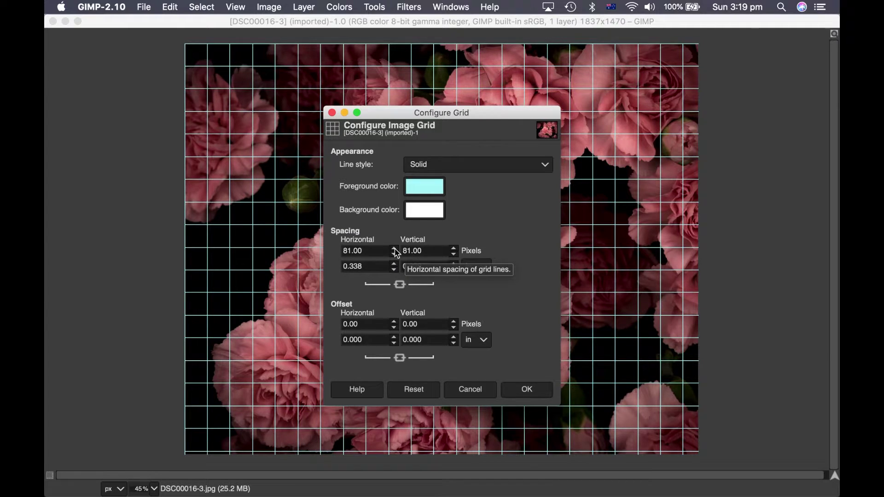
left_click(394, 249)
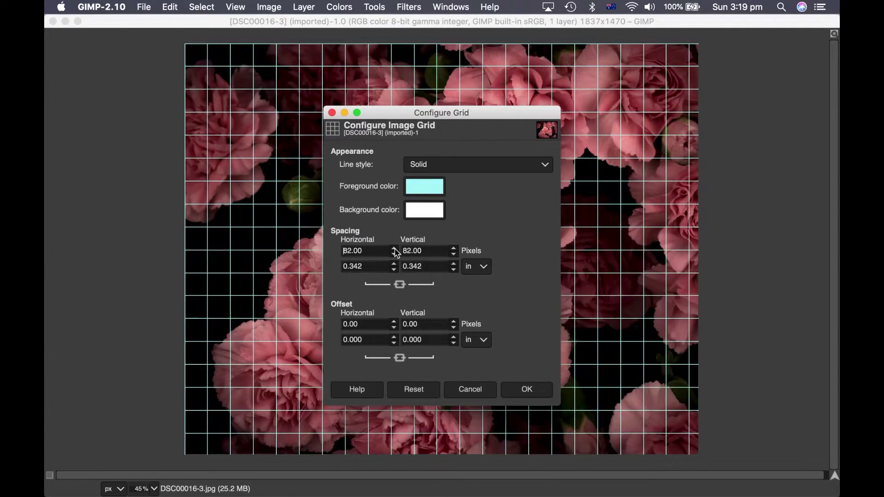
left_click(394, 248)
left_click(395, 249)
left_click(395, 249)
left_click(395, 249)
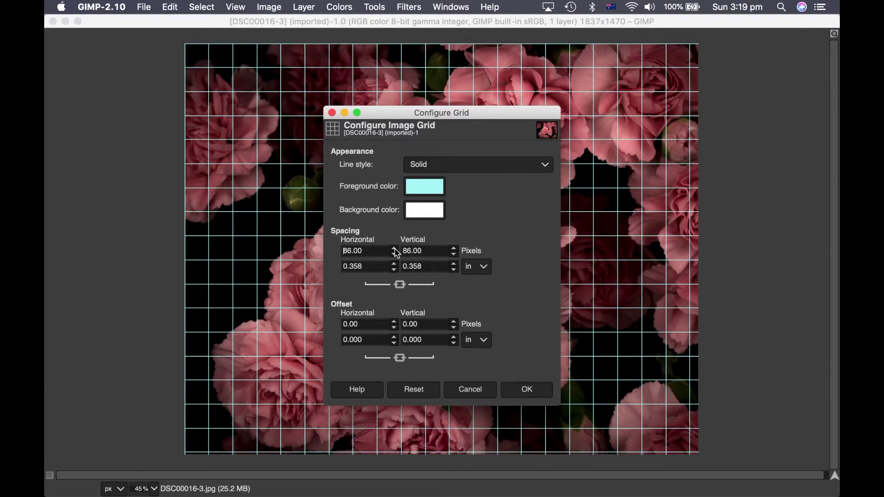
left_click(394, 249)
left_click(395, 249)
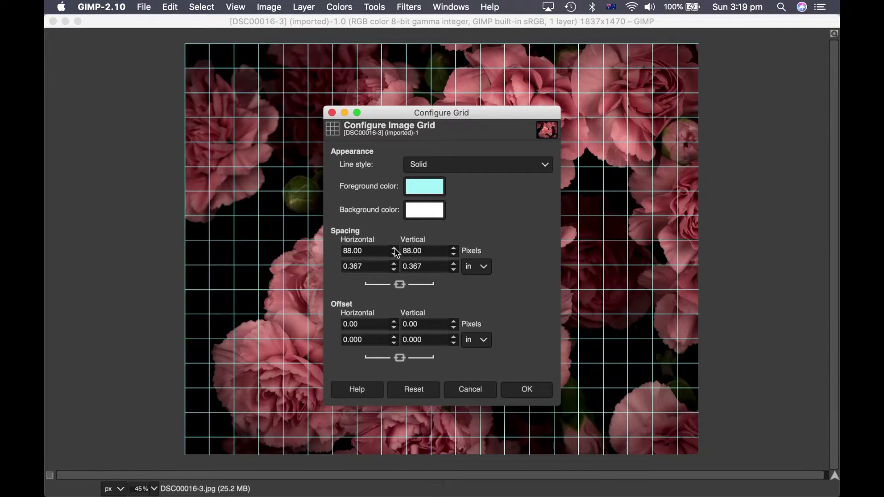
left_click(394, 249)
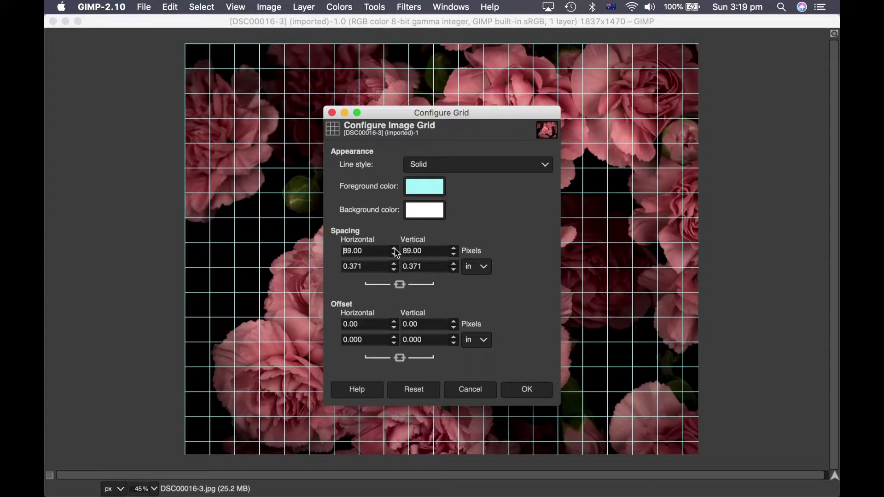
left_click(394, 249)
left_click(394, 249)
left_click(394, 249)
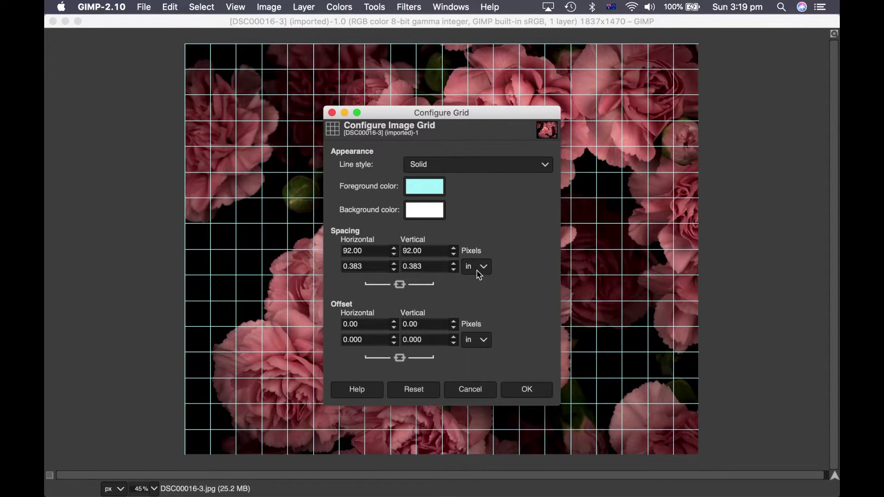
left_click(521, 391)
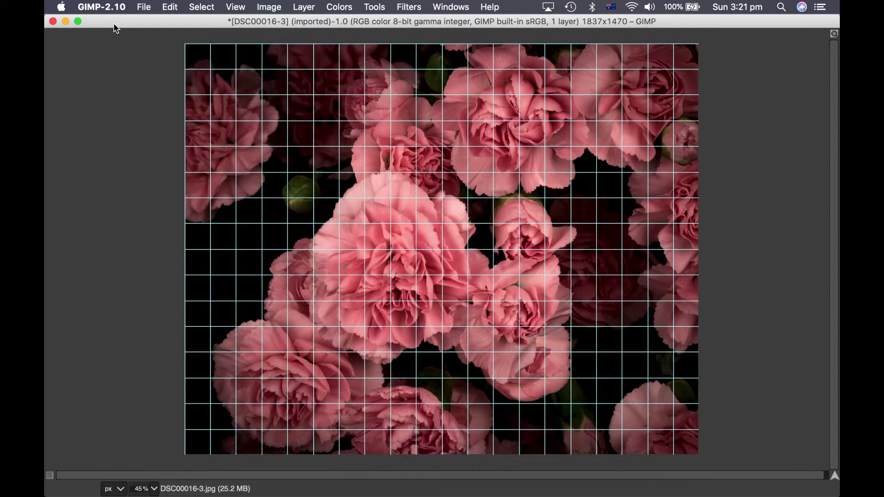
Restore and resize the image window, pick the Crop tool, and enable Snap to Grid.
left_click(78, 21)
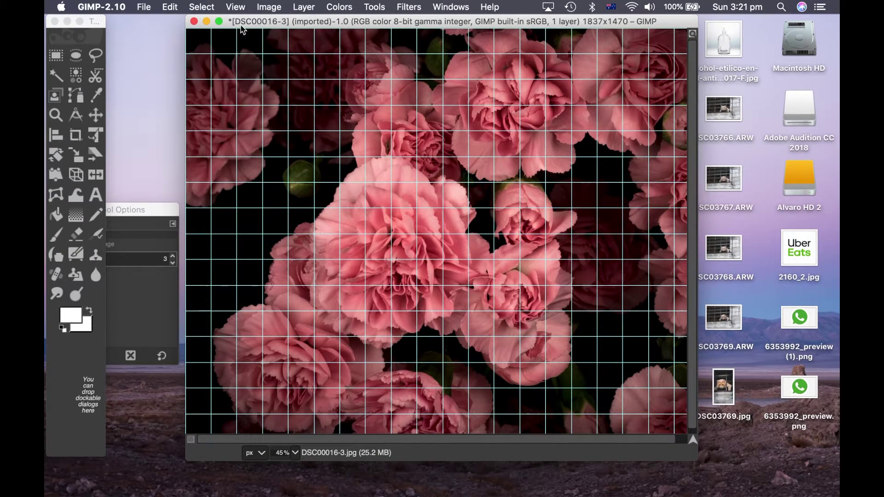
left_click_drag(185, 60, 108, 61)
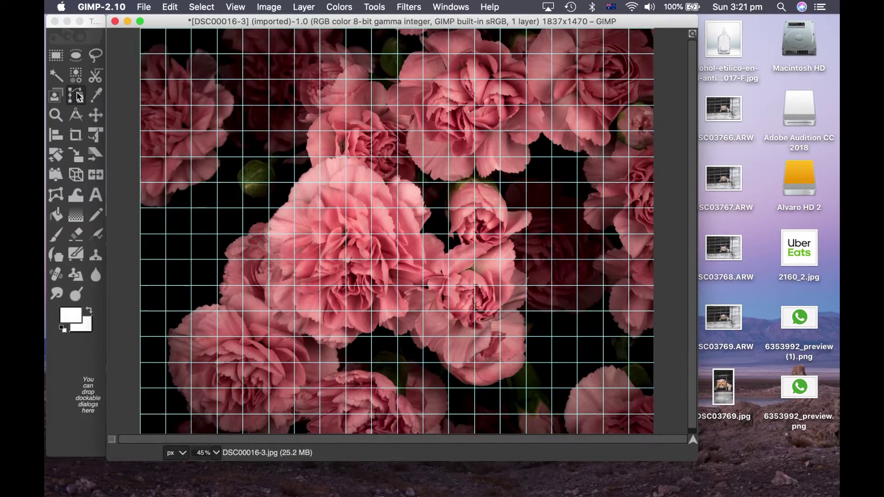
left_click(75, 137)
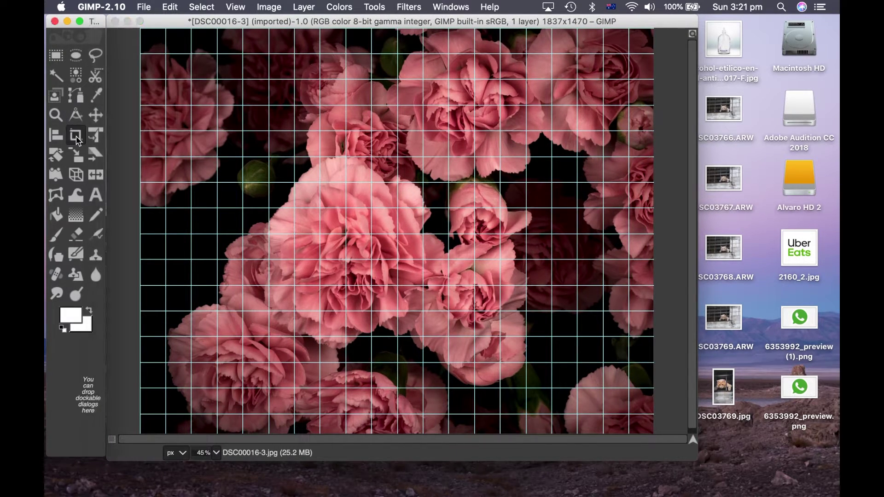
left_click(235, 6)
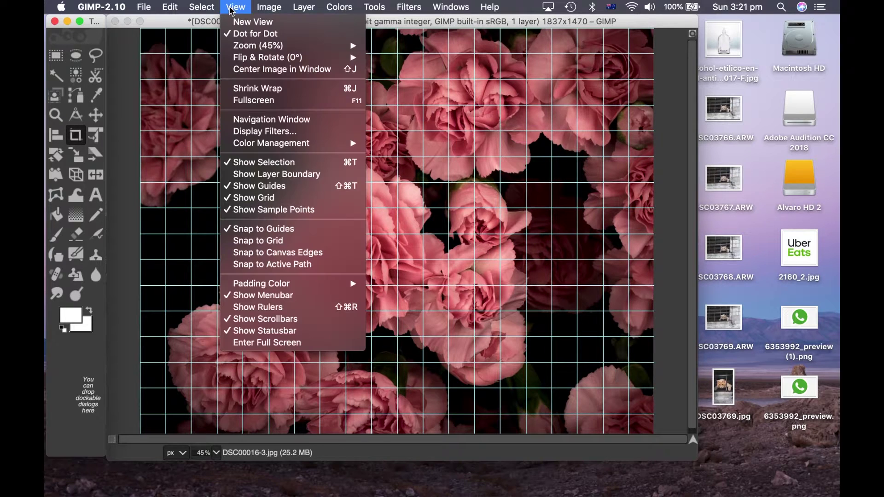
left_click(258, 240)
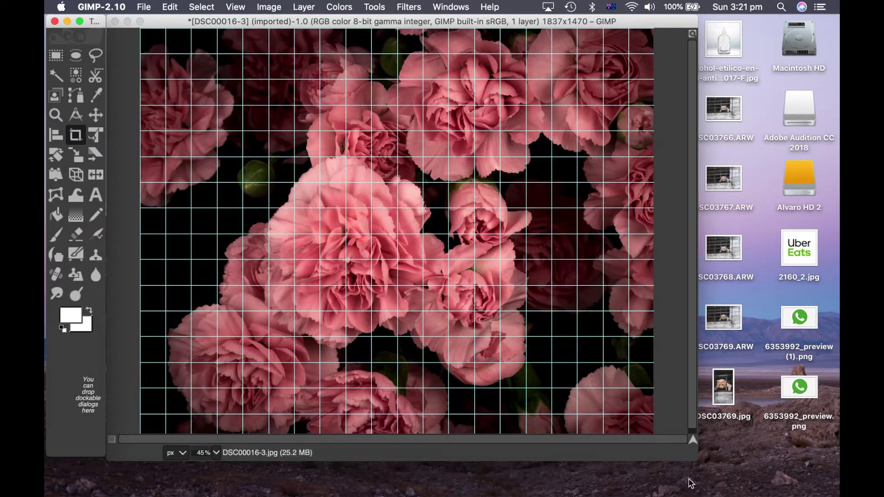
Draw a crop rectangle trimming the top strip and apply the 1837×1378 crop.
left_click_drag(696, 461, 801, 496)
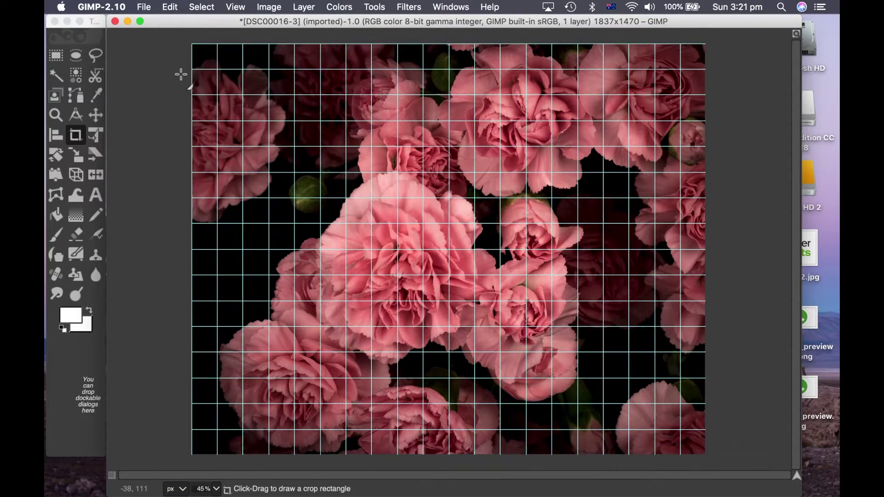
left_click_drag(189, 71, 744, 465)
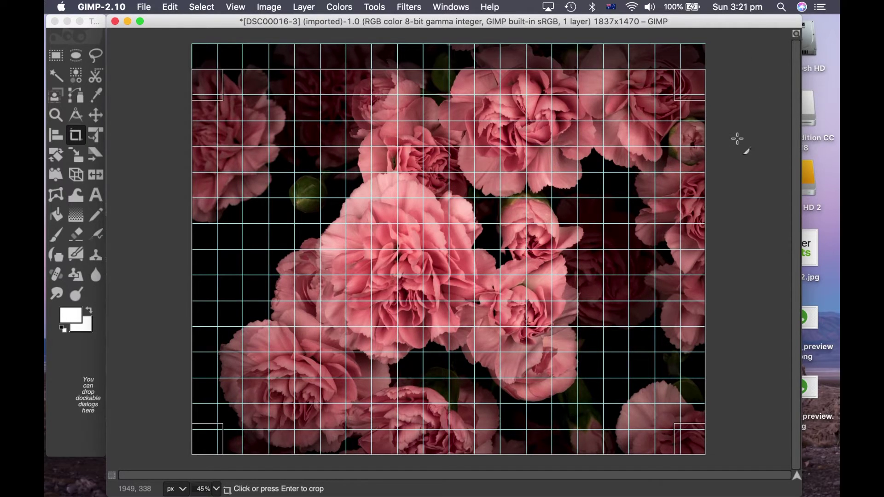
key("Return")
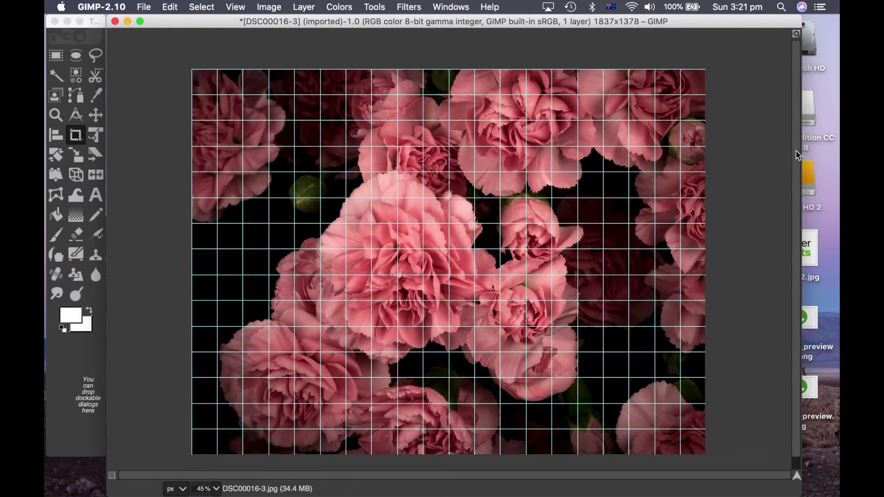
left_click_drag(798, 155, 799, 165)
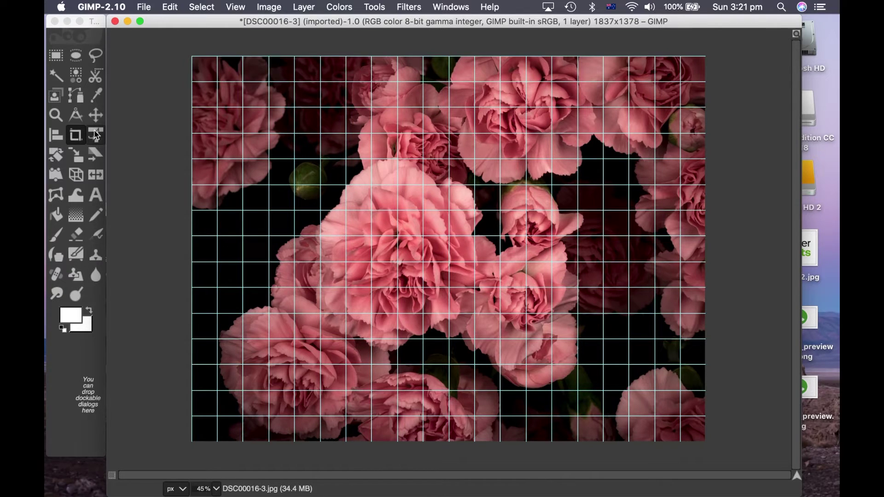
Select the Move tool, zoom the cropped photo to 50%, and maximise the window.
left_click(96, 115)
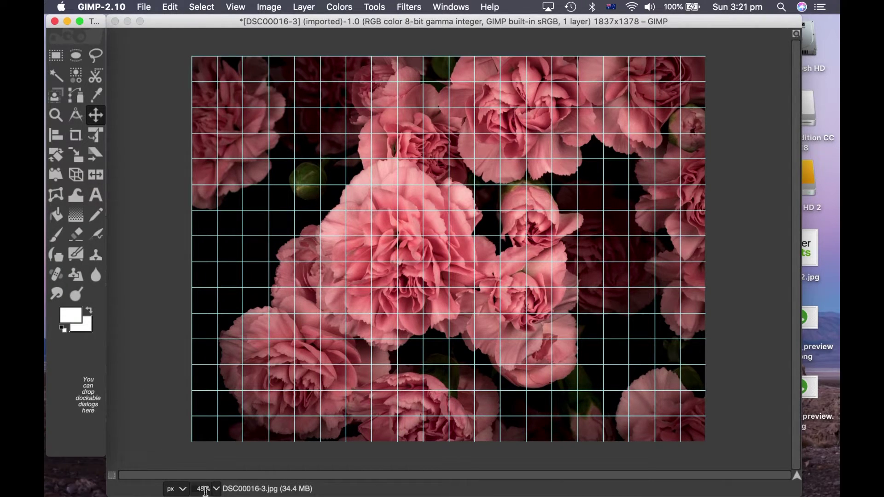
left_click(206, 491)
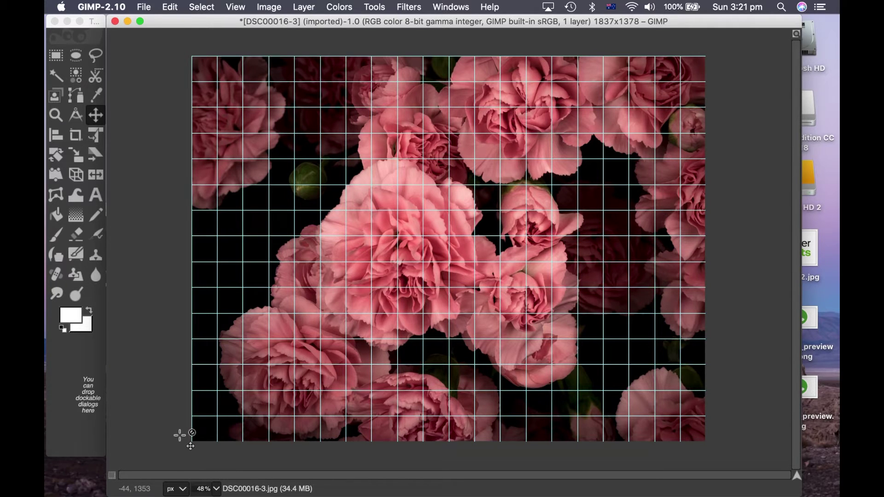
scroll(179, 435, "up", 1)
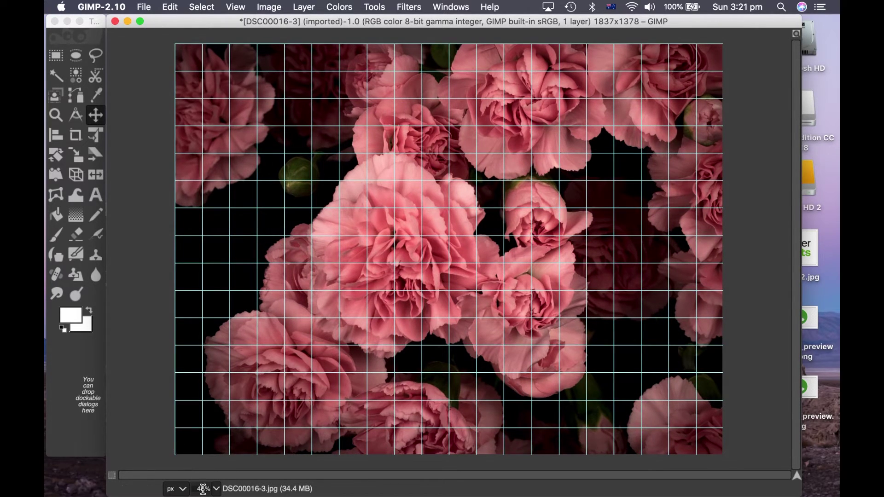
left_click(218, 489)
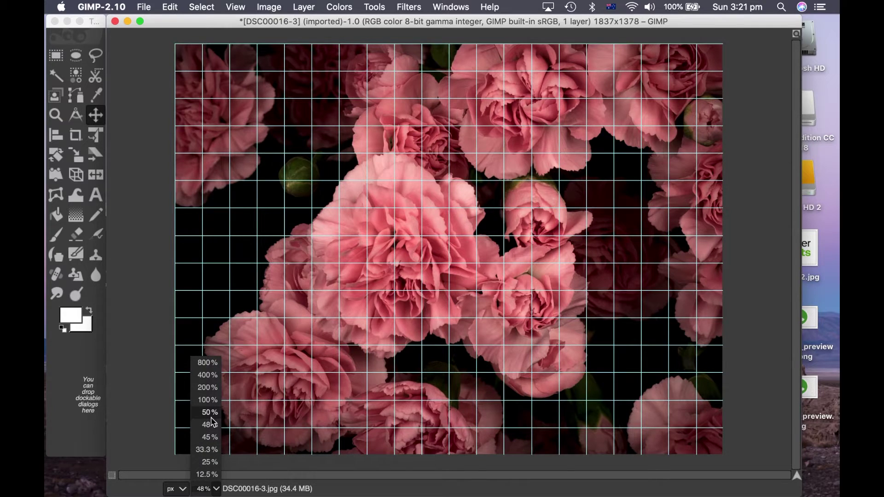
left_click(212, 418)
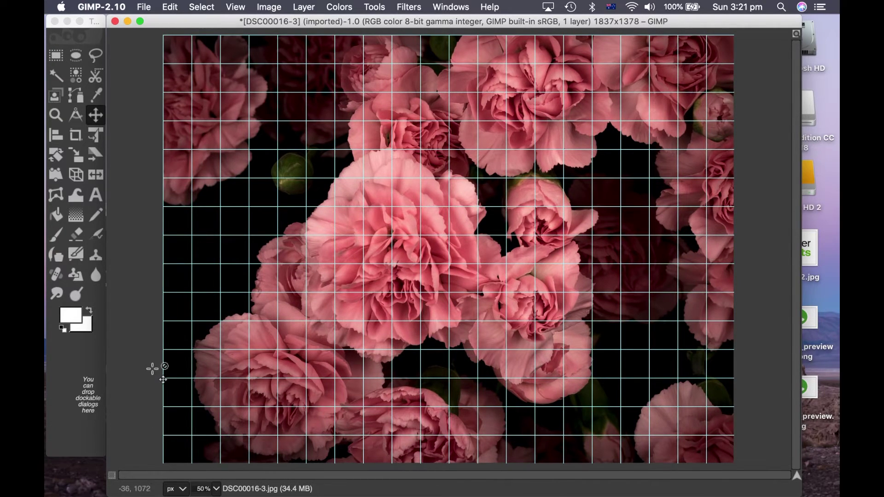
left_click(140, 21)
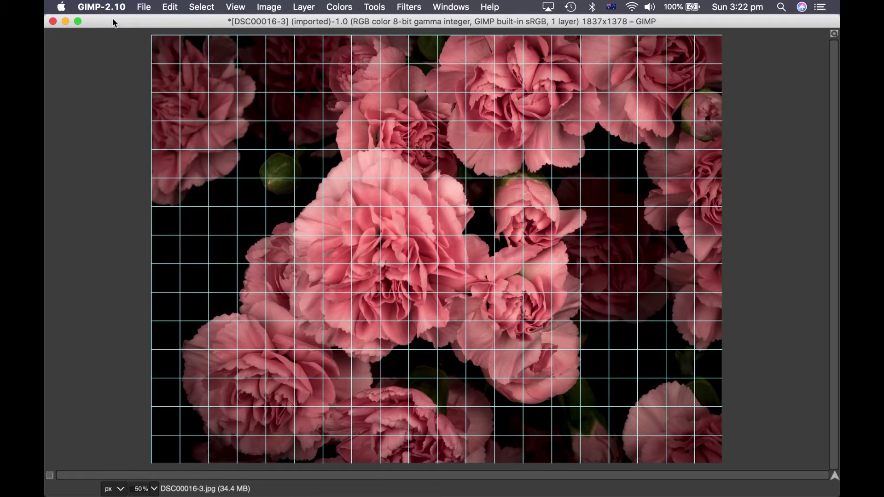
Screenshot the full gridded photo using Cmd+Shift+4, dragging from corner to corner.
key("super+shift+4")
left_click_drag(147, 32, 726, 468)
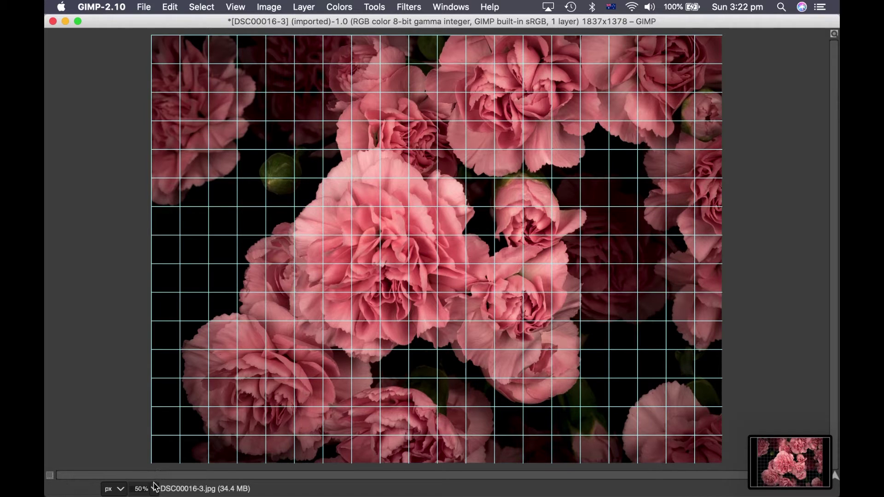
View the photo at 100%, scroll to a flower group, and screenshot that close-up area.
left_click(154, 490)
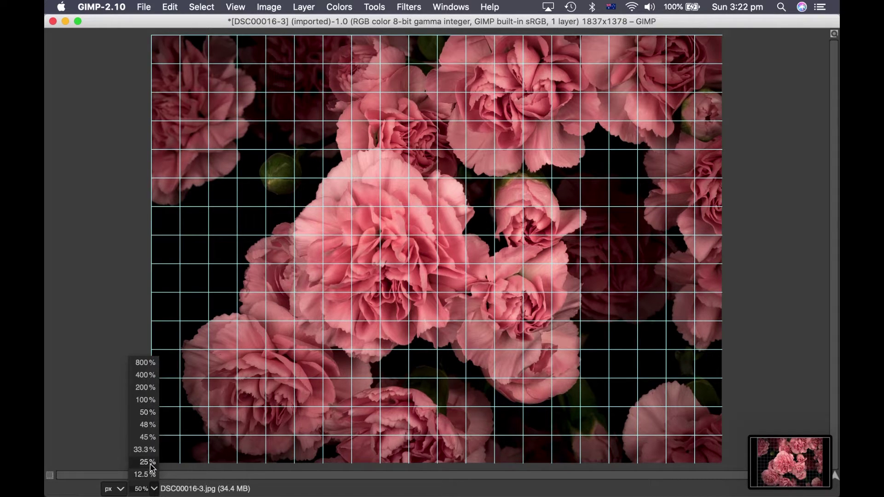
left_click(147, 400)
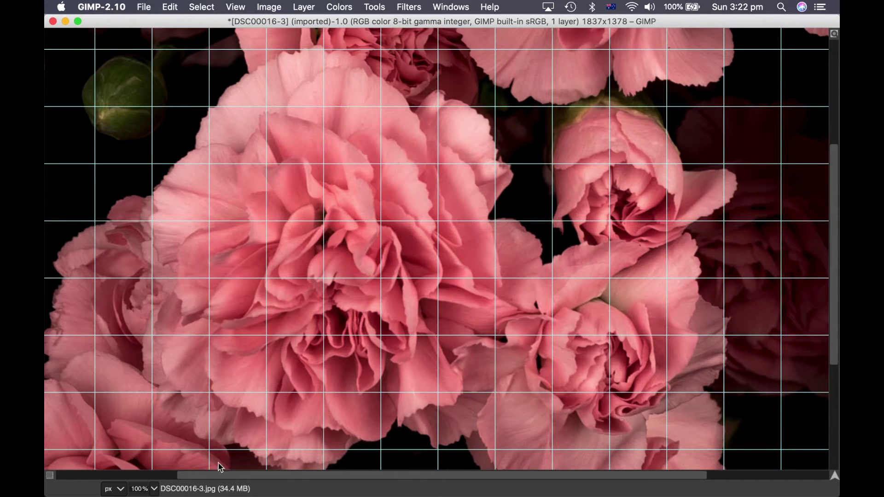
scroll(837, 201, "up", 3)
scroll(836, 201, "up", 5)
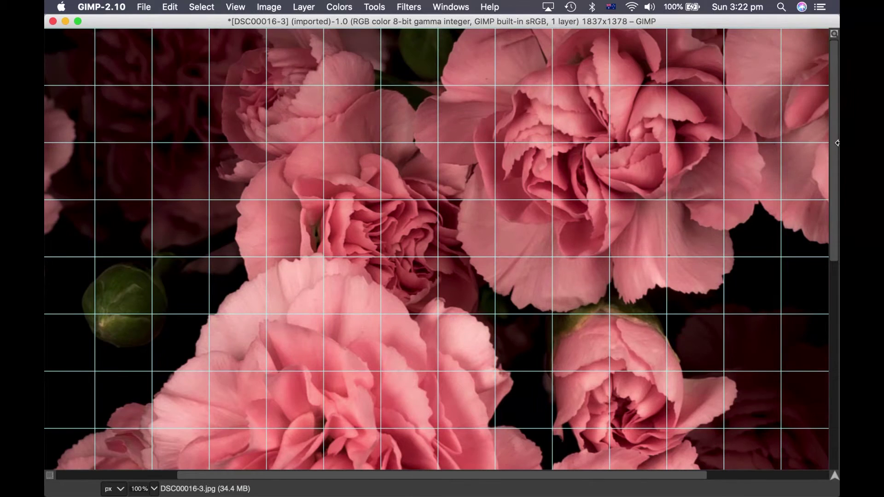
left_click_drag(300, 478, 135, 483)
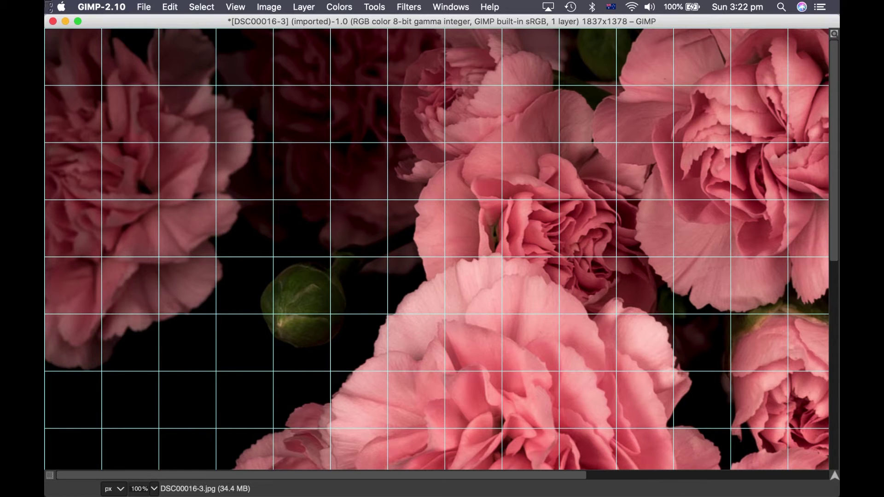
left_click_drag(46, 26, 835, 477)
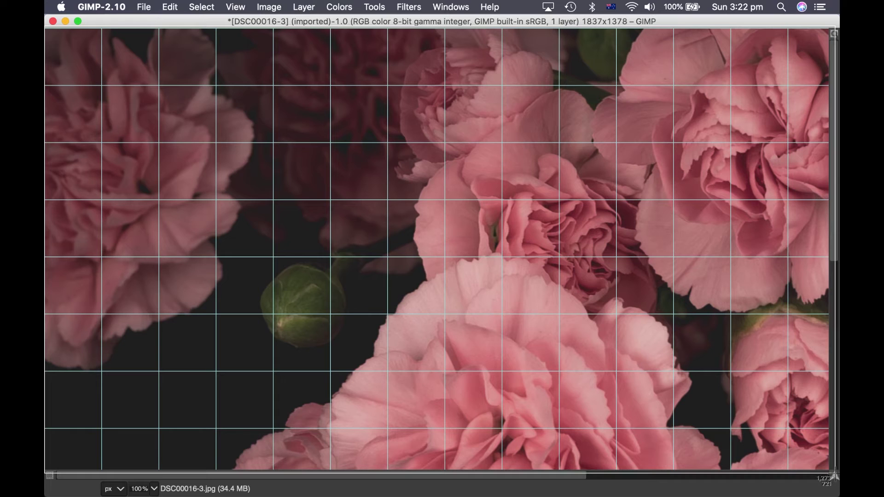
Pan with the navigation preview and scrollbars to another group of carnations.
left_click(834, 477)
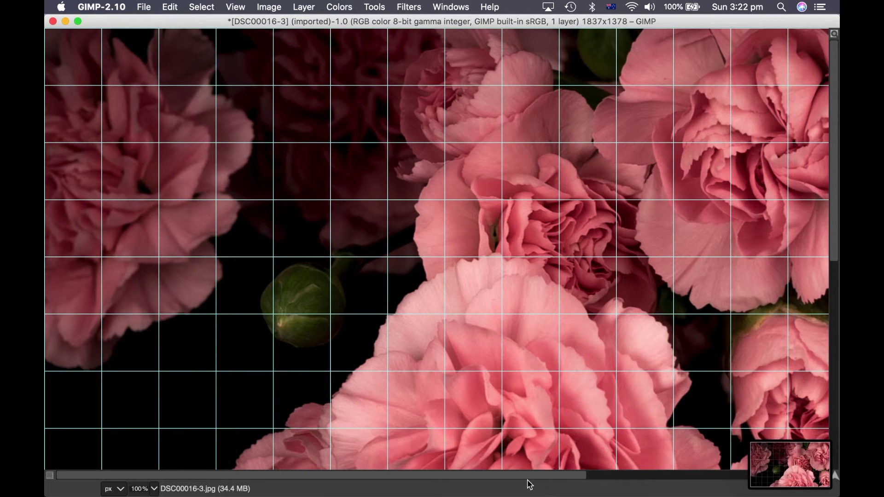
left_click_drag(530, 484, 821, 494)
left_click_drag(722, 496, 724, 496)
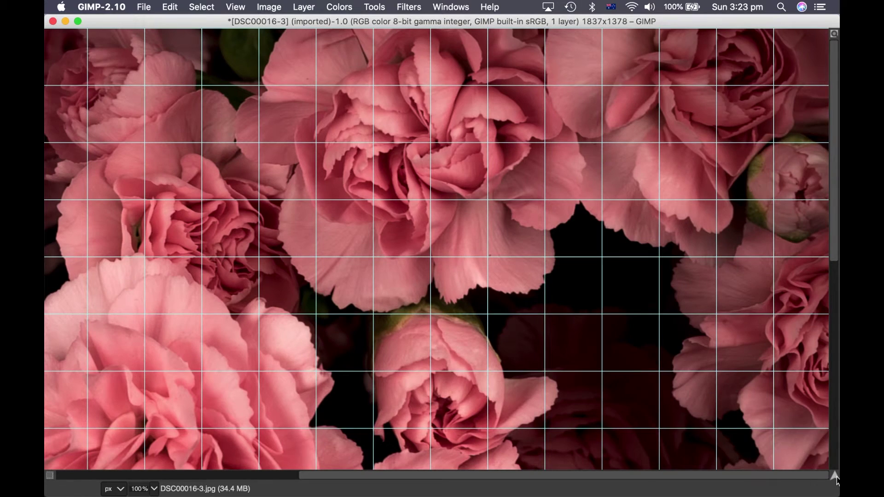
left_click_drag(835, 474, 739, 488)
left_click_drag(837, 216, 837, 442)
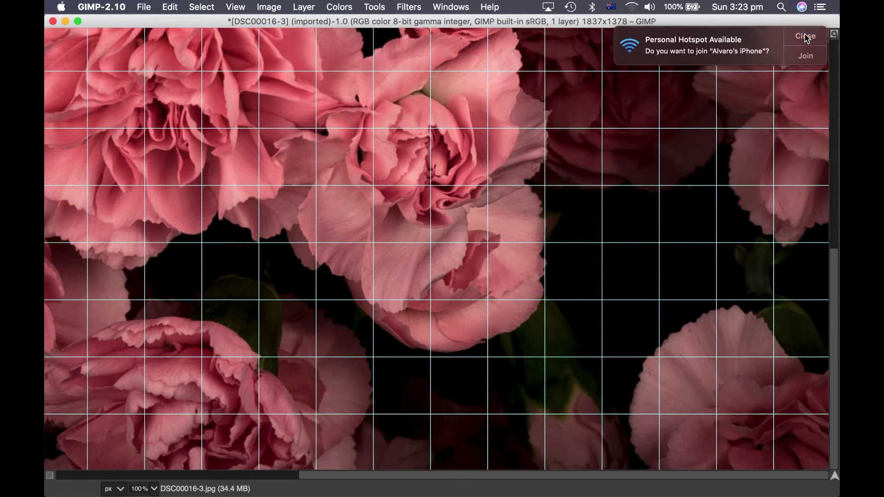
Screenshot the lower flowers, pan left via the navigator, and screenshot the lower-left carnations.
left_click(806, 37)
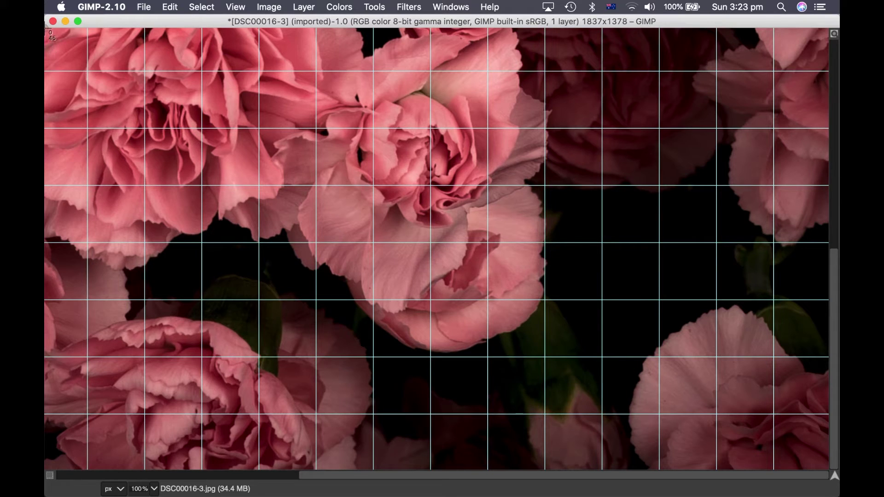
left_click_drag(46, 21, 834, 479)
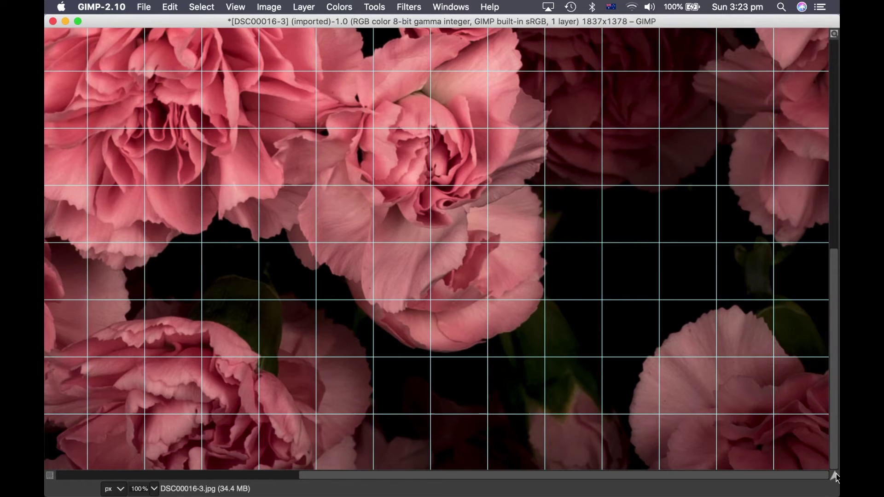
left_click(836, 477)
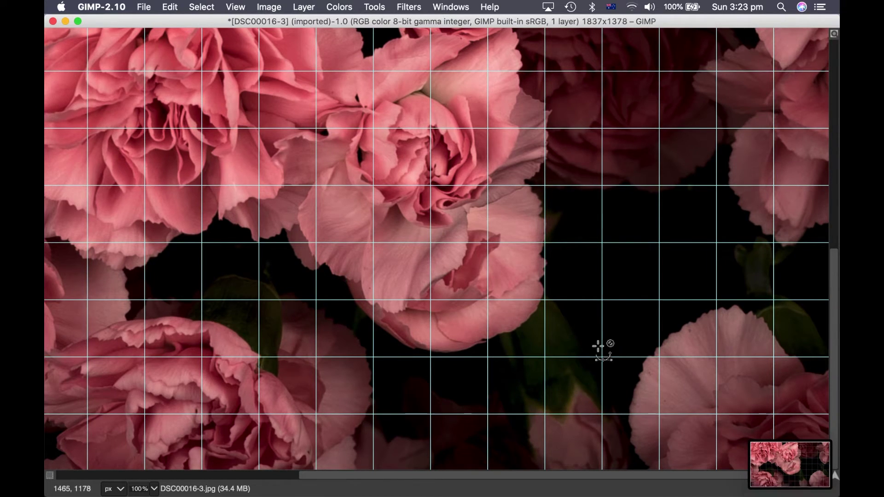
left_click_drag(462, 477, 147, 489)
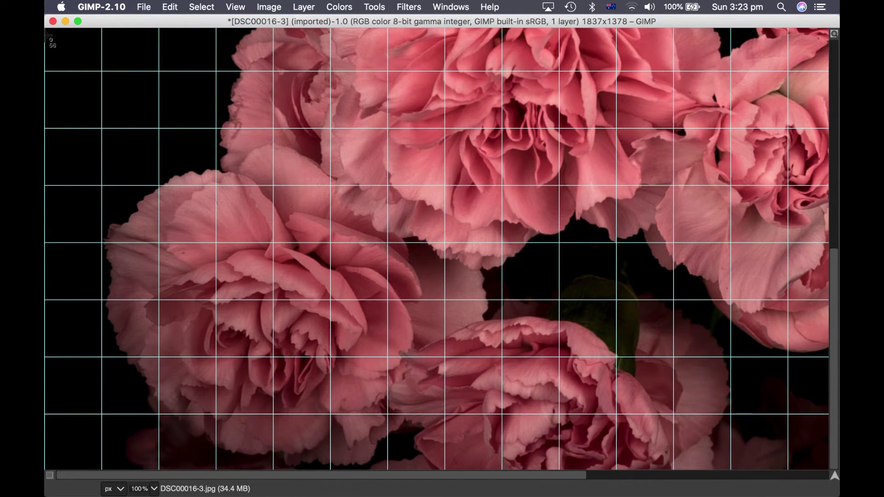
left_click_drag(47, 23, 836, 476)
left_click(836, 476)
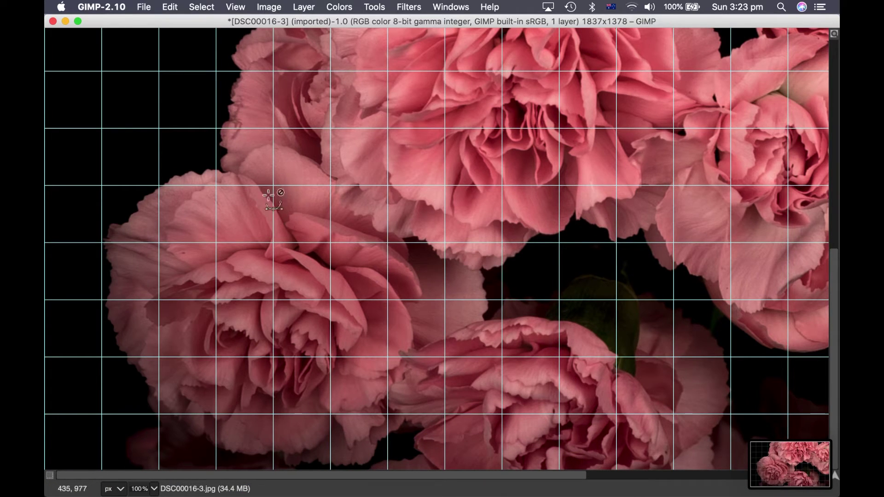
left_click(168, 158)
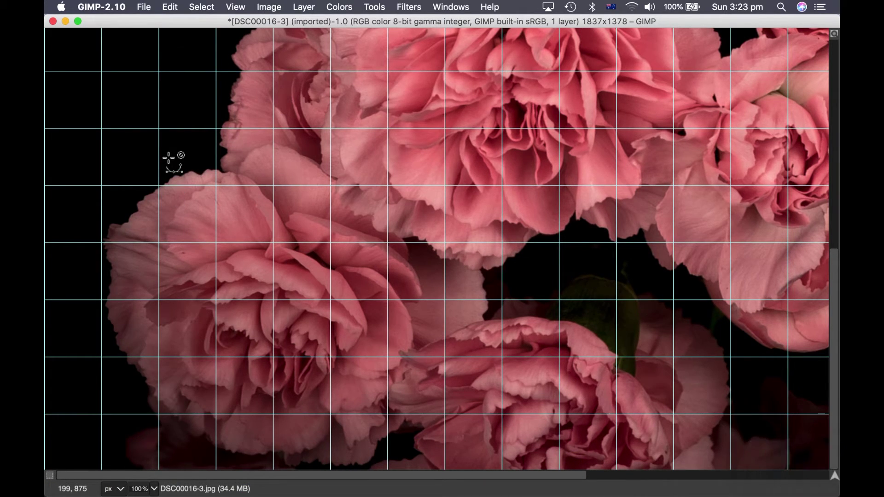
Zoom the carnation photo to 50%, close it discarding changes, and close GIMP's remaining windows.
left_click(155, 490)
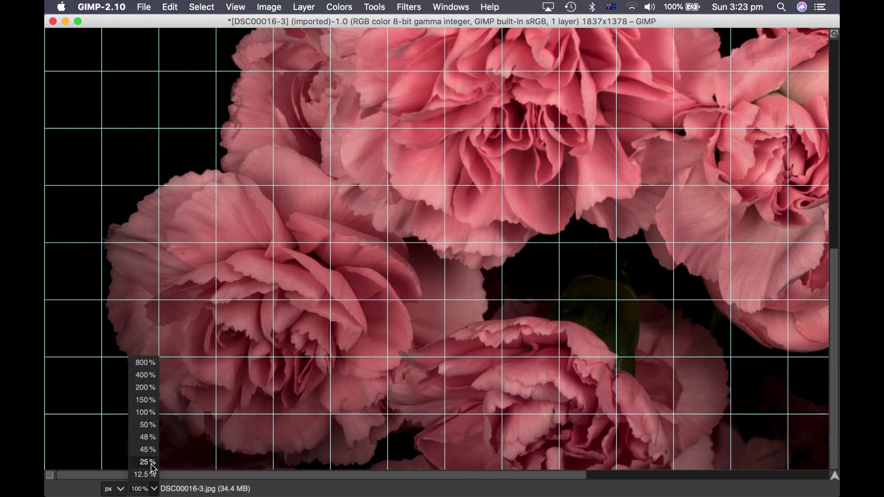
left_click(148, 424)
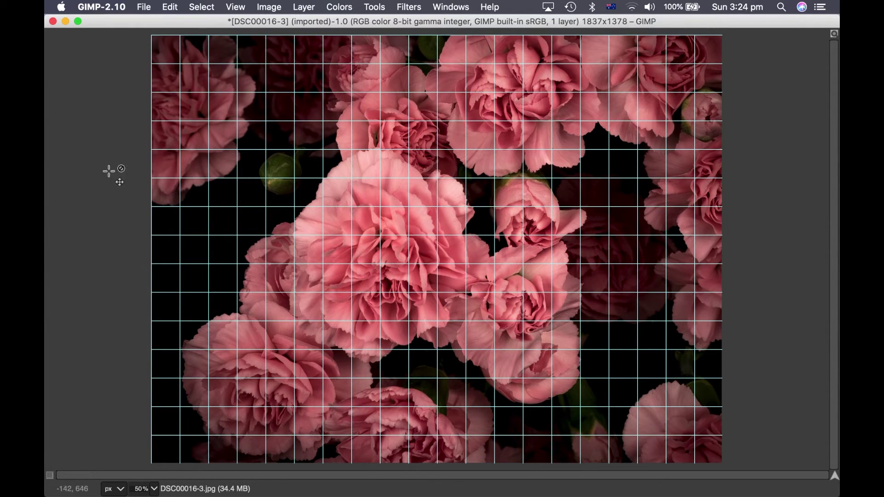
left_click(53, 22)
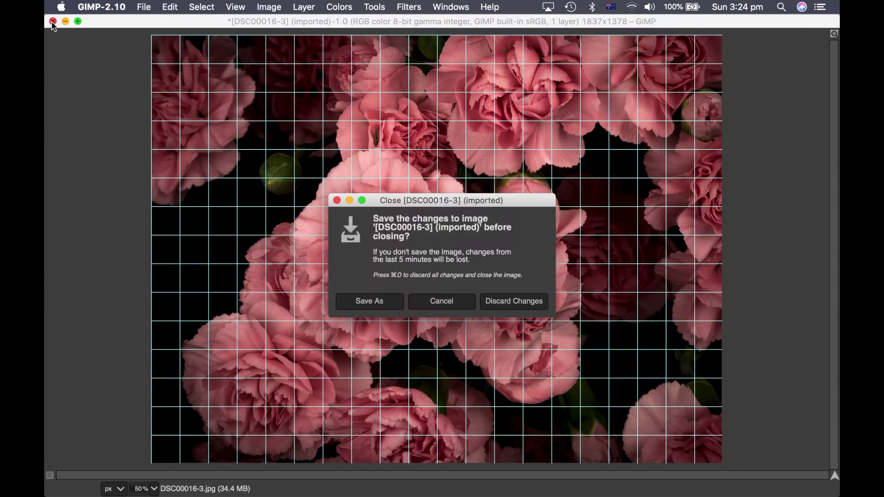
left_click(505, 307)
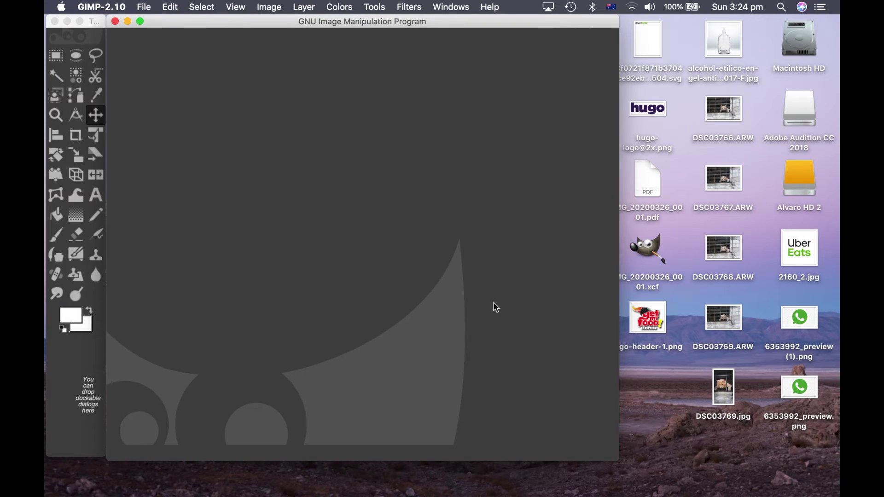
left_click(115, 22)
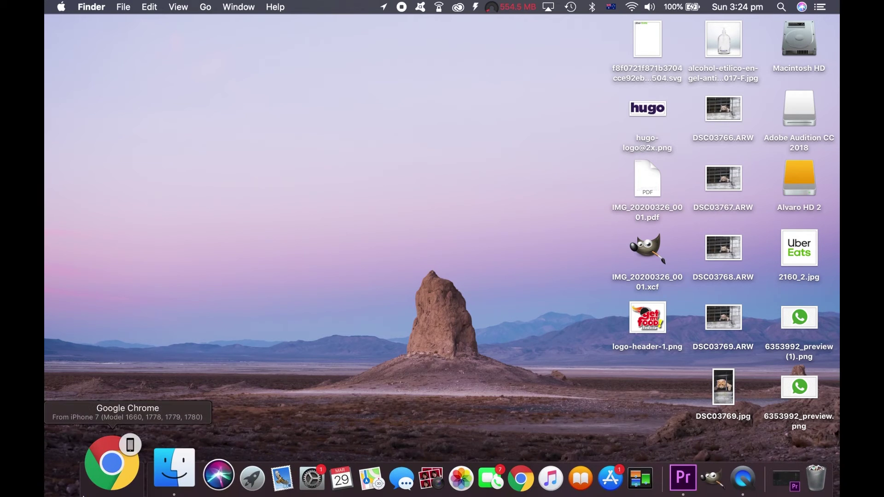
In a new Finder window, open Screen Recordings on the external drive and select the five screenshots.
left_click(138, 473)
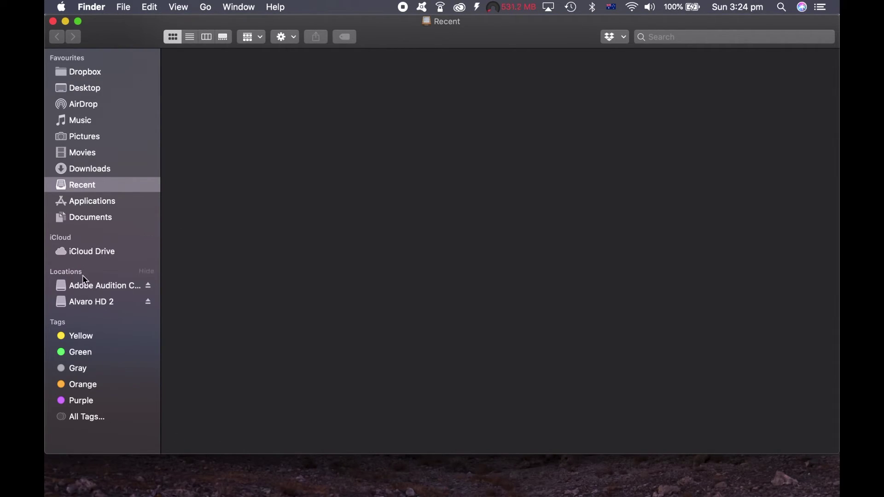
left_click(102, 305)
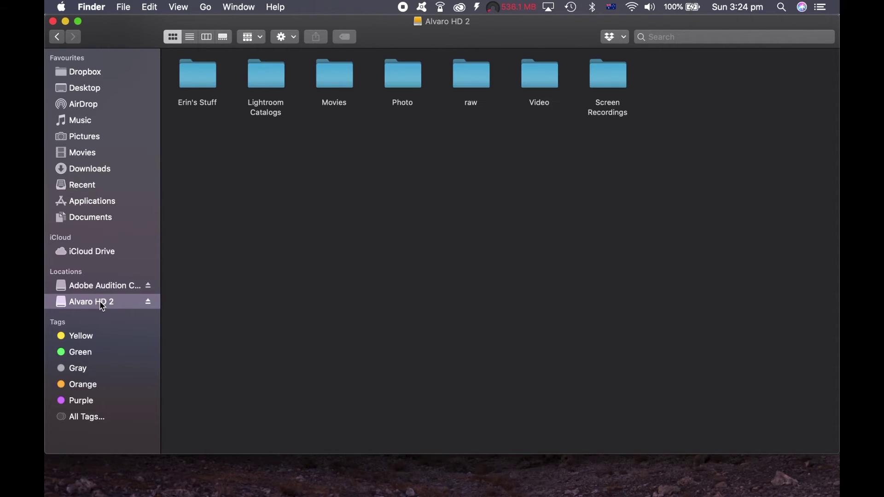
double_click(607, 74)
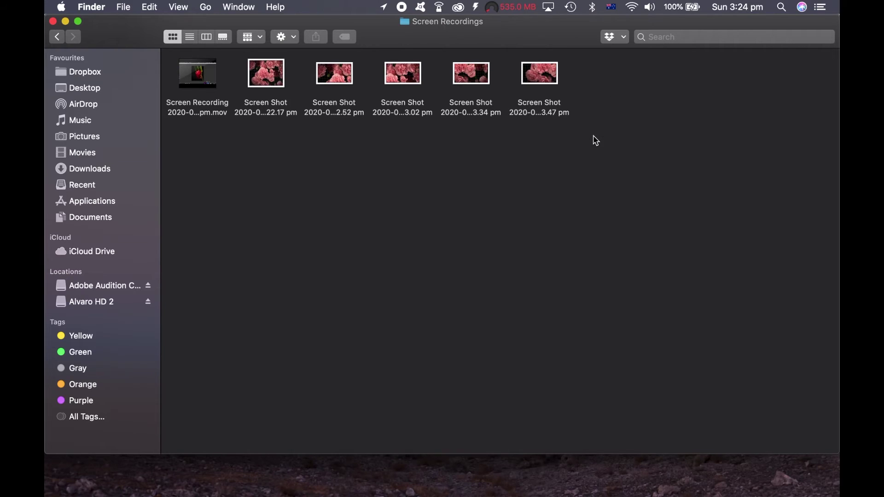
left_click_drag(596, 155, 258, 66)
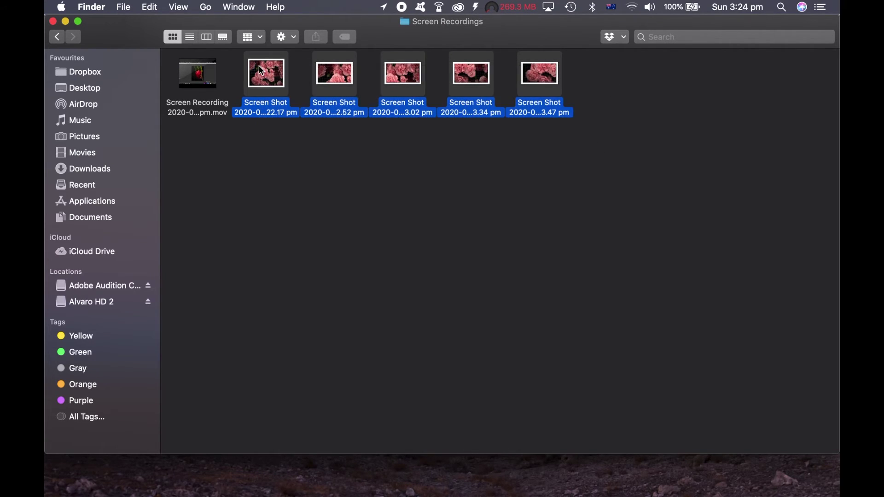
Share the selected screenshots via AirDrop, then cancel the transfer.
right_click(271, 81)
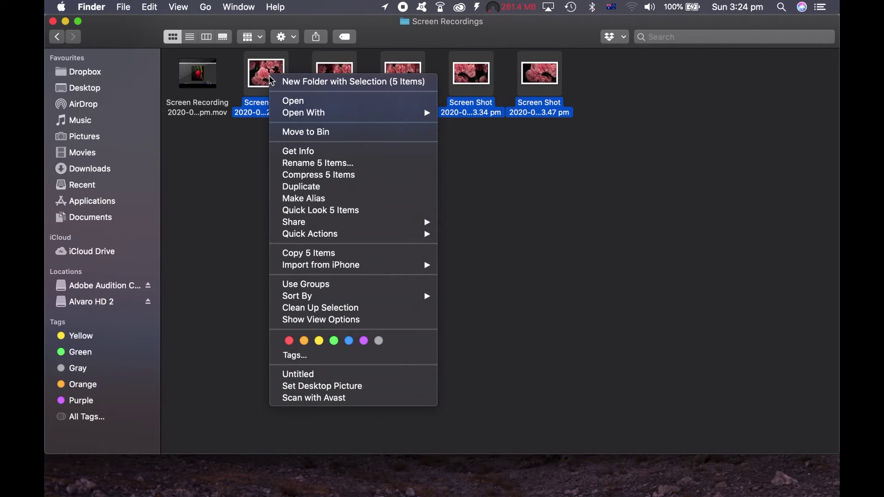
mouse_move(314, 227)
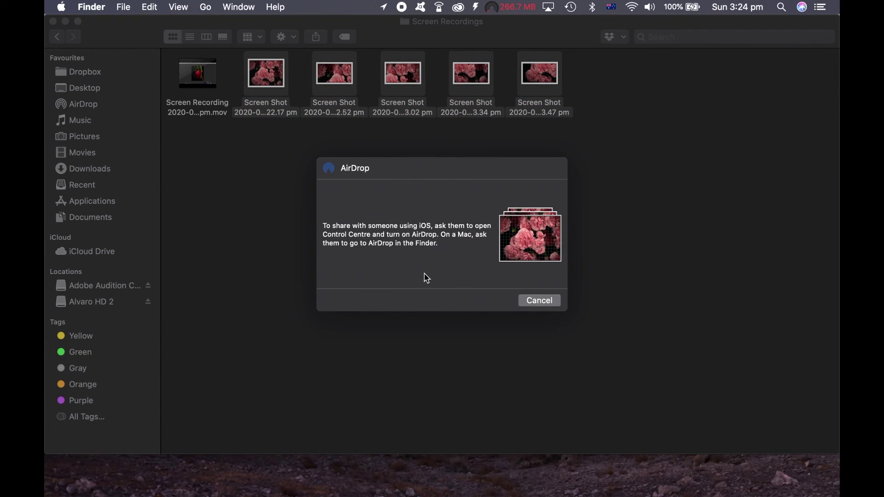
left_click(529, 301)
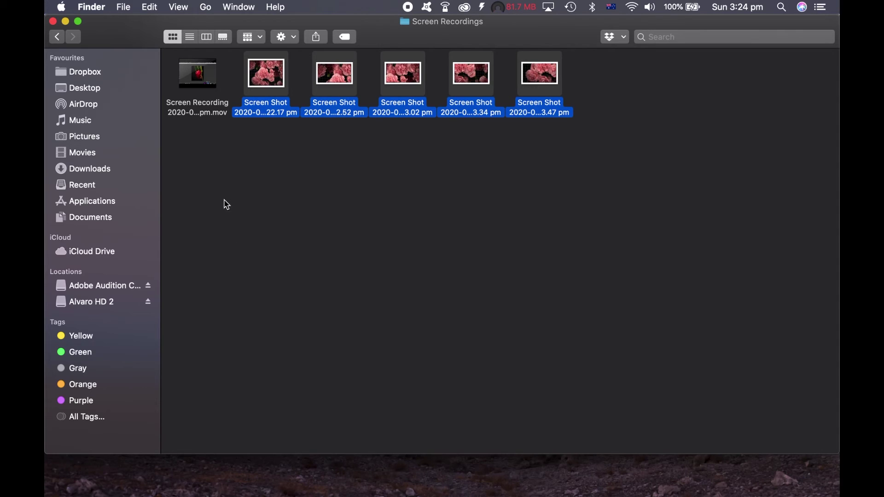
left_click(269, 182)
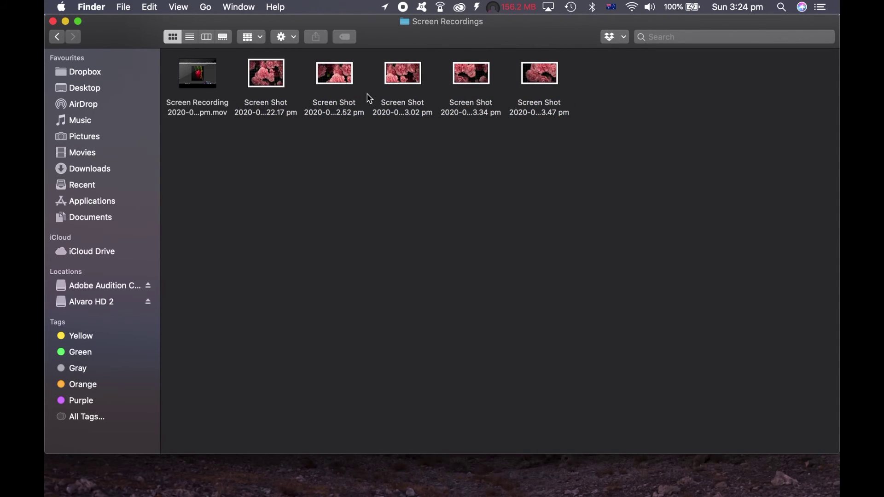